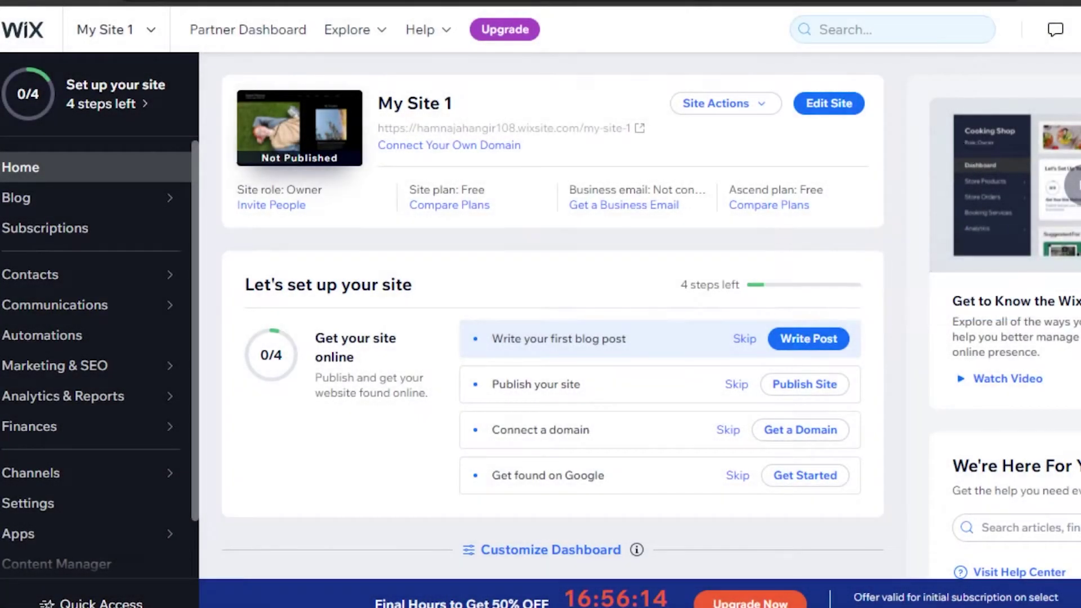
Step: Scroll through the My Site 1 dashboard, then move to the NOWPayments merchant dashboard
scroll(552, 315, "down", 15)
scroll(551, 315, "up", 10)
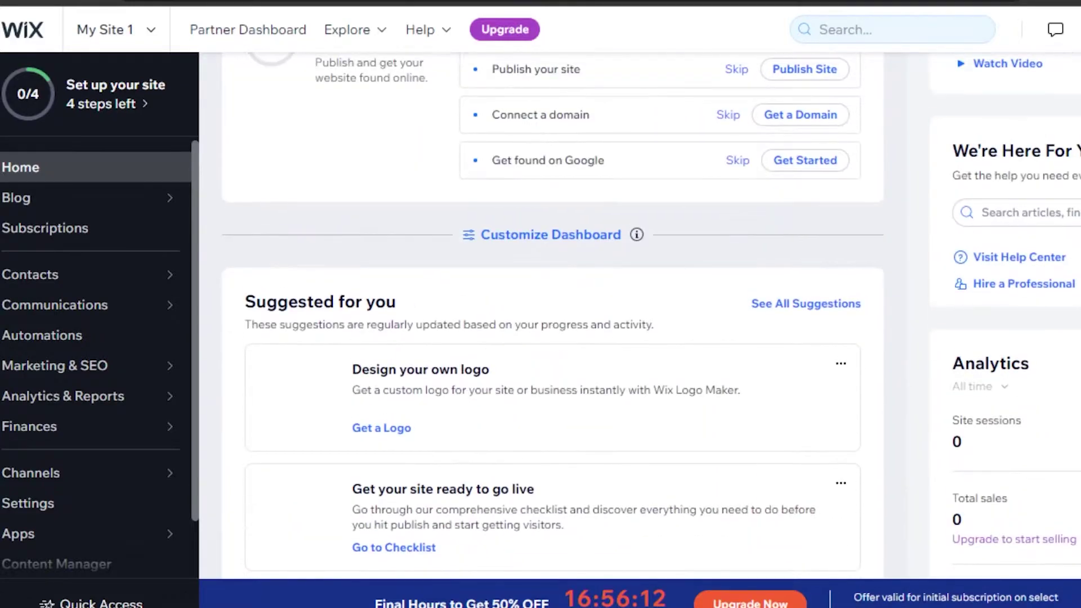
scroll(552, 315, "up", 5)
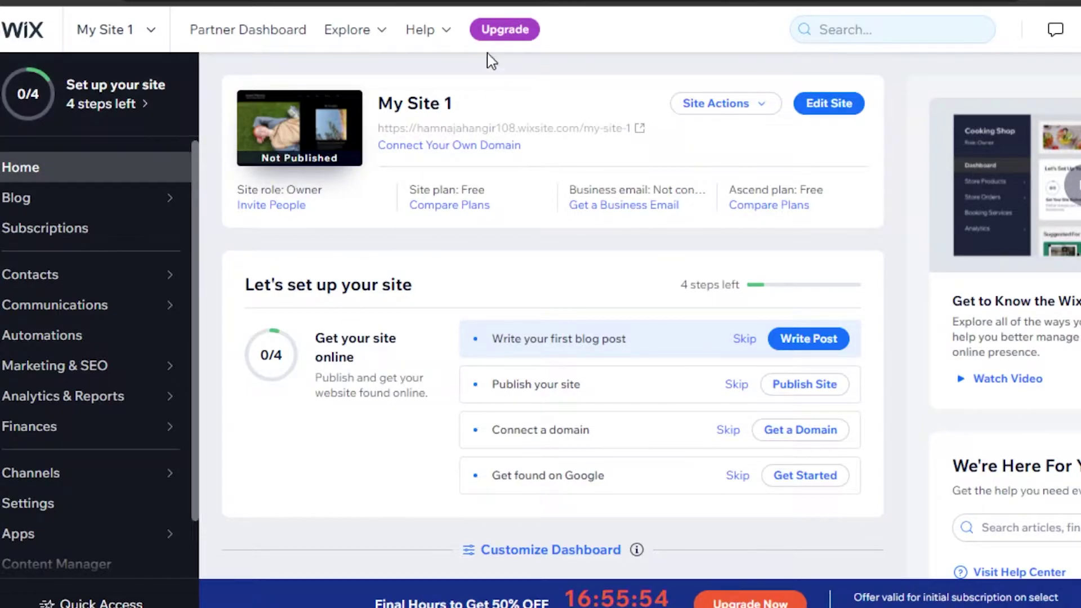
mouse_move(429, 130)
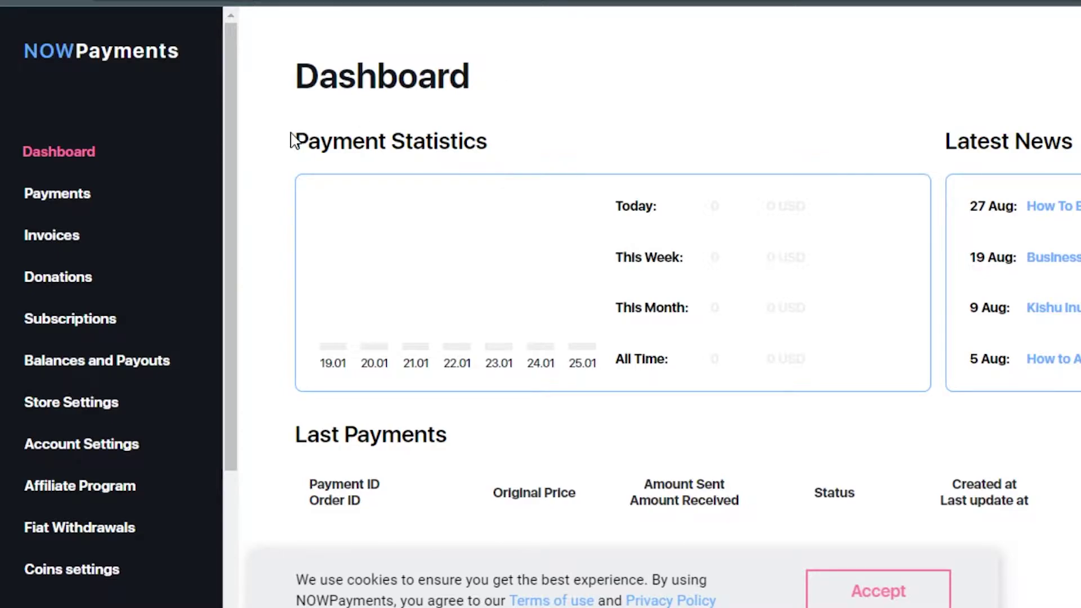
mouse_move(229, 132)
left_mouse_down()
mouse_move(229, 325)
mouse_move(241, 142)
left_mouse_up()
left_click_drag(235, 78, 237, 56)
scroll(231, 236, "down", 2)
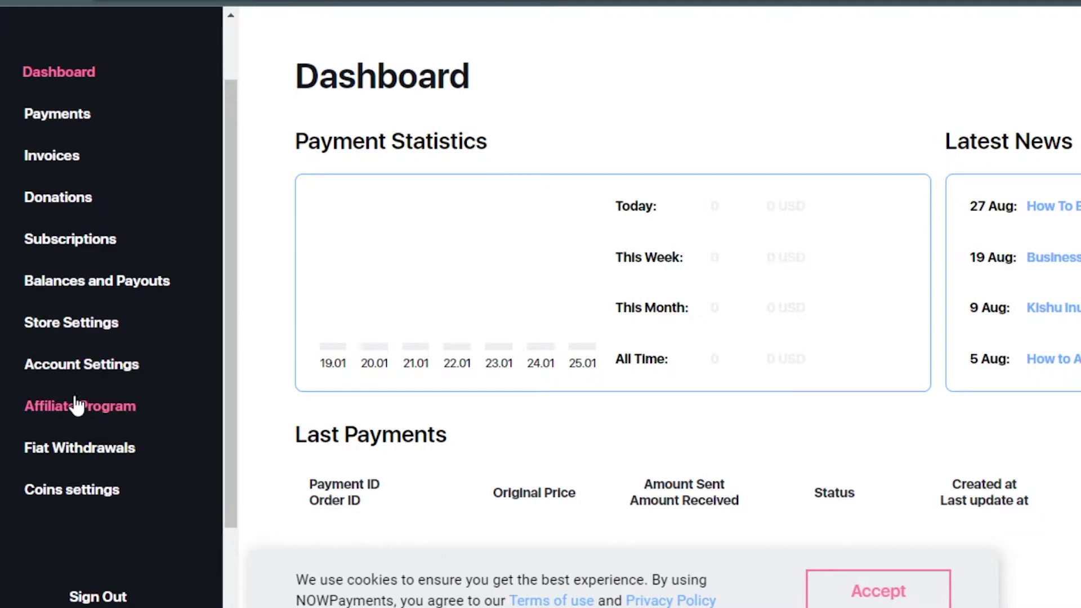
Step: Open Coins settings and review the Popular coins, Stablecoins and Other currencies lists
left_click(73, 492)
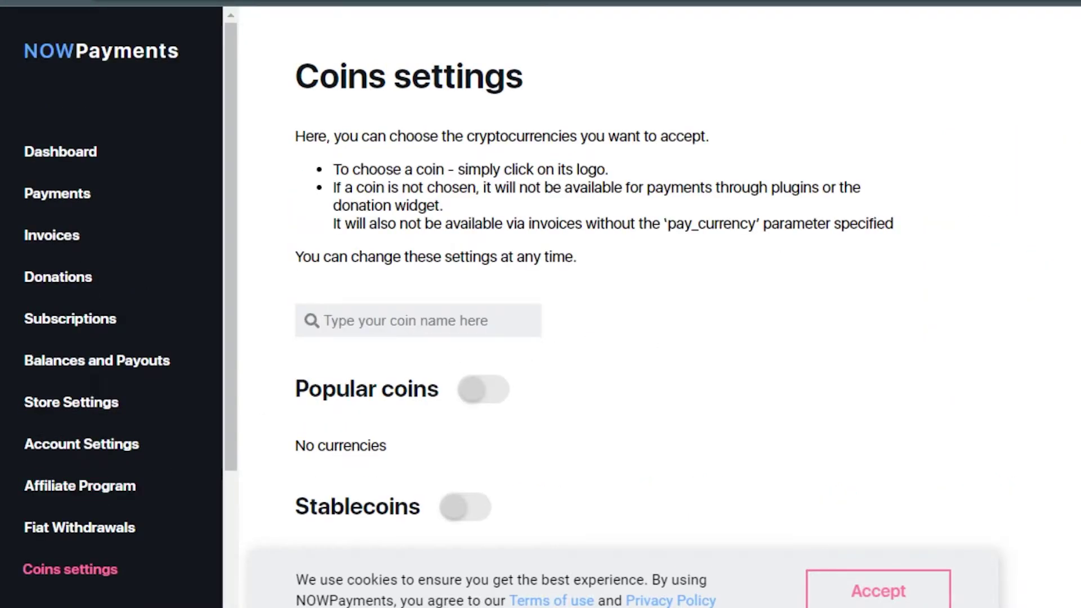
scroll(617, 304, "down", 13)
scroll(616, 304, "up", 3)
scroll(617, 304, "down", 5)
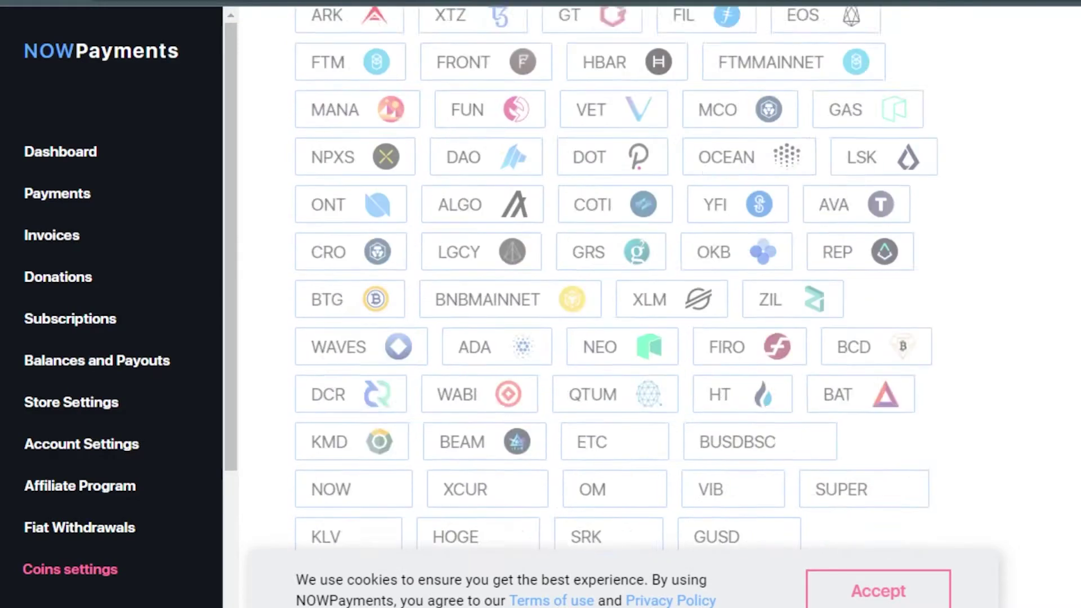
scroll(617, 304, "down", 5)
scroll(616, 304, "up", 12)
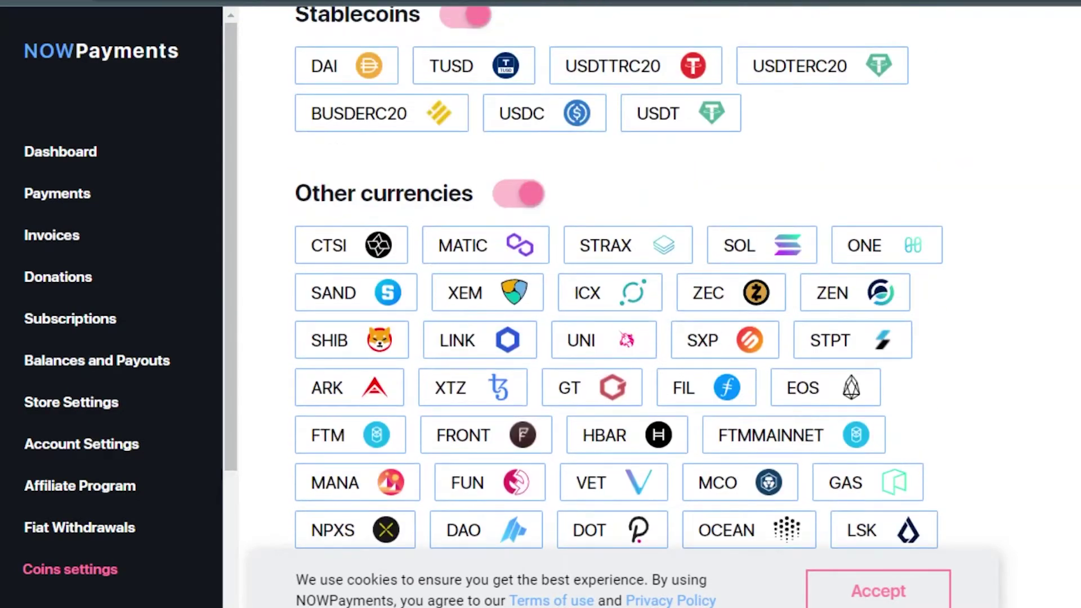
scroll(616, 304, "down", 12)
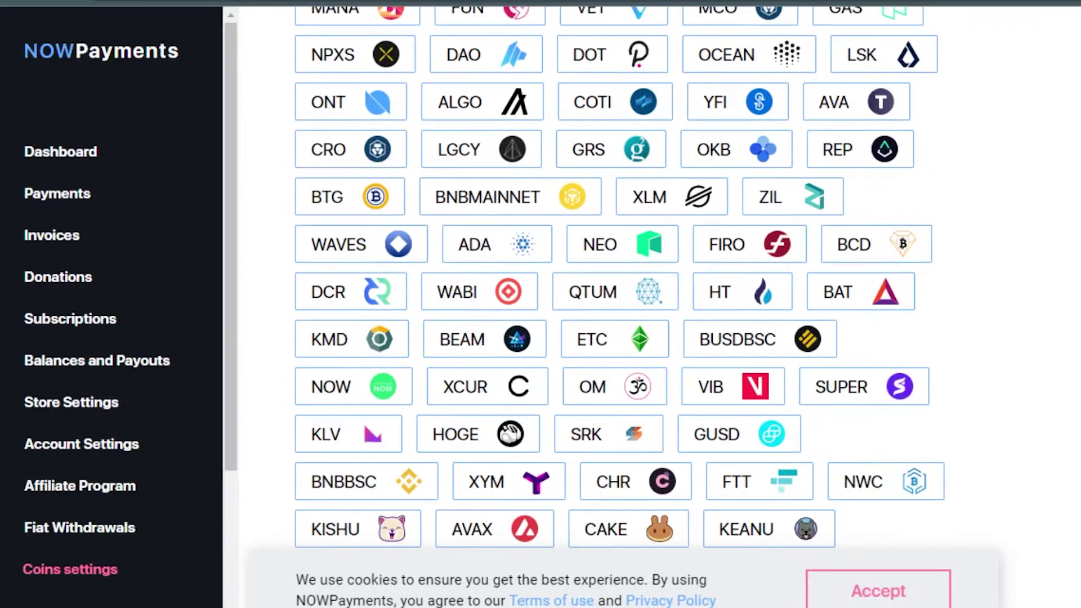
scroll(616, 304, "up", 15)
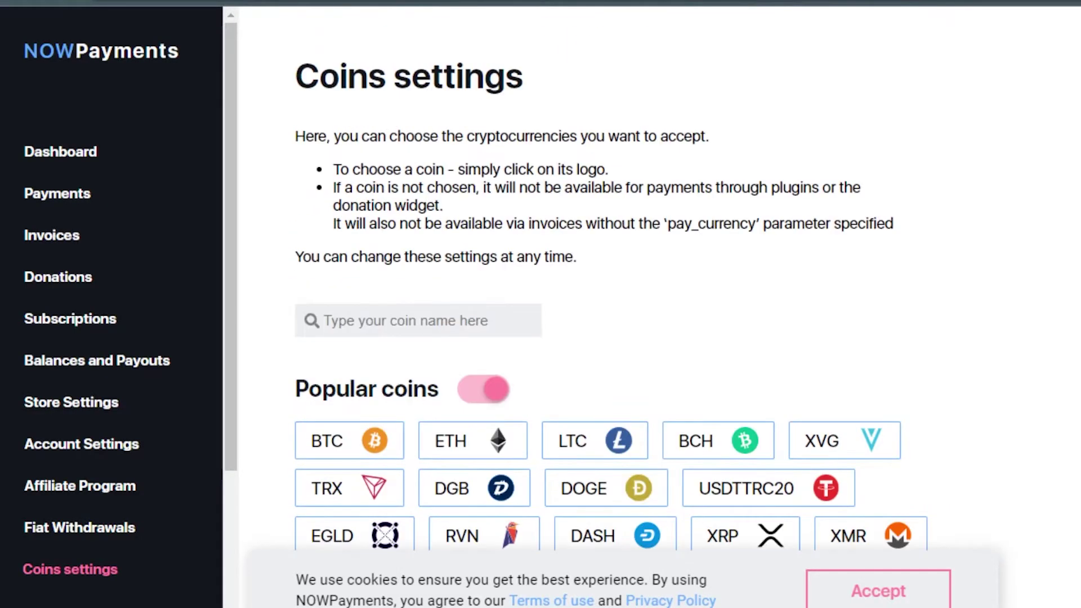
scroll(617, 304, "down", 10)
scroll(616, 304, "up", 11)
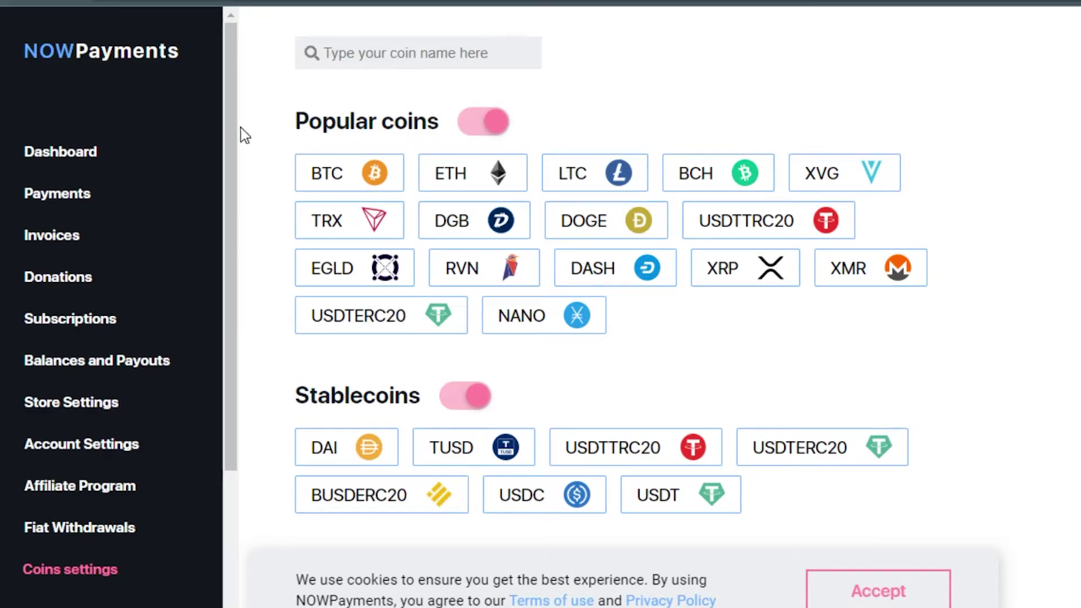
Step: Go to the Donations page and check the donation link options
left_click(83, 279)
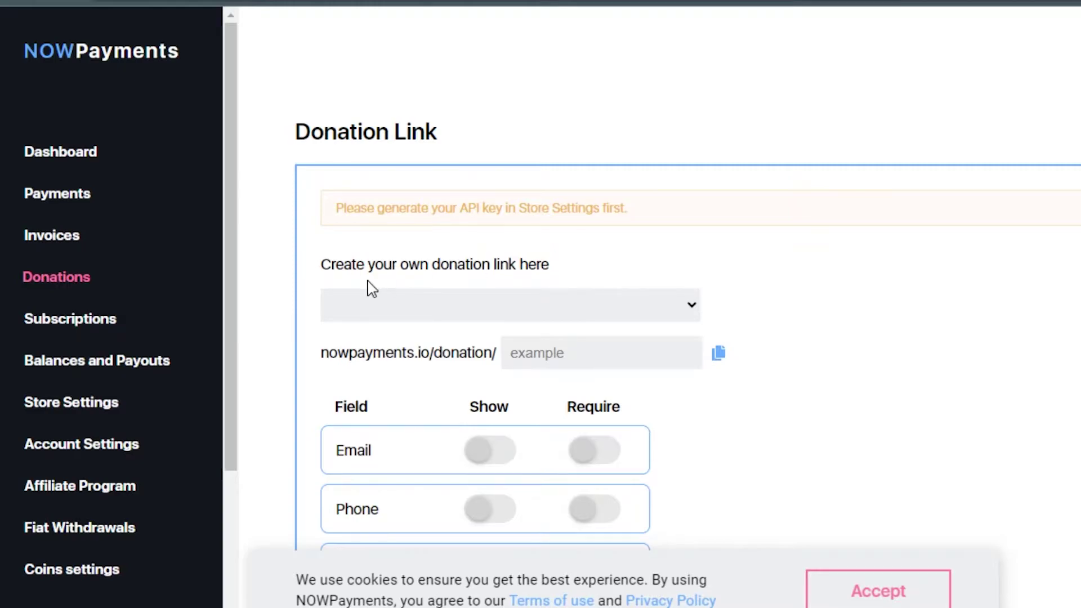
scroll(687, 280, "down", 2)
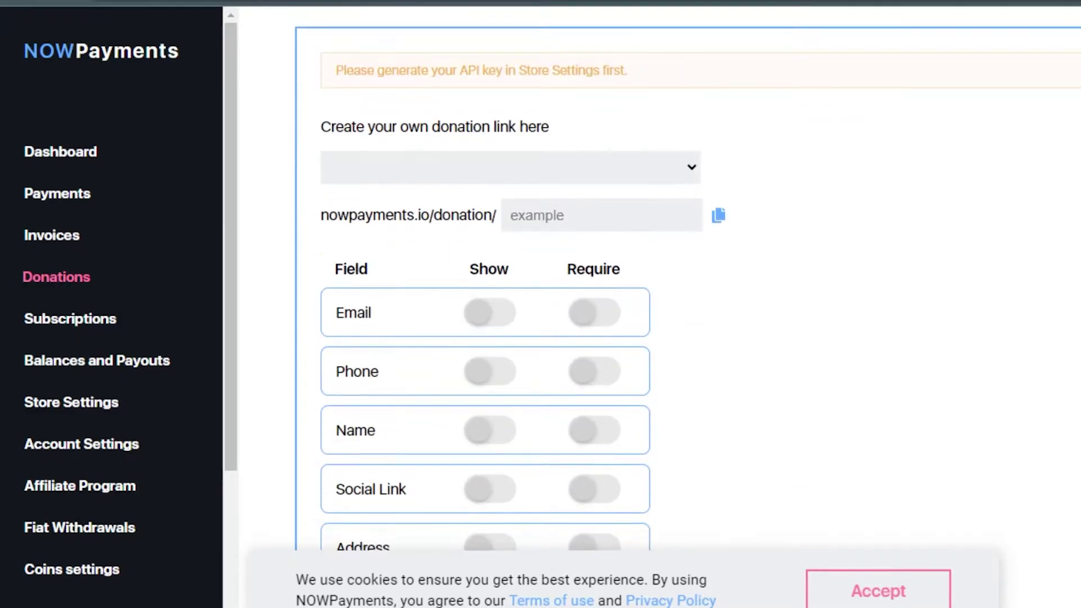
right_click(532, 165)
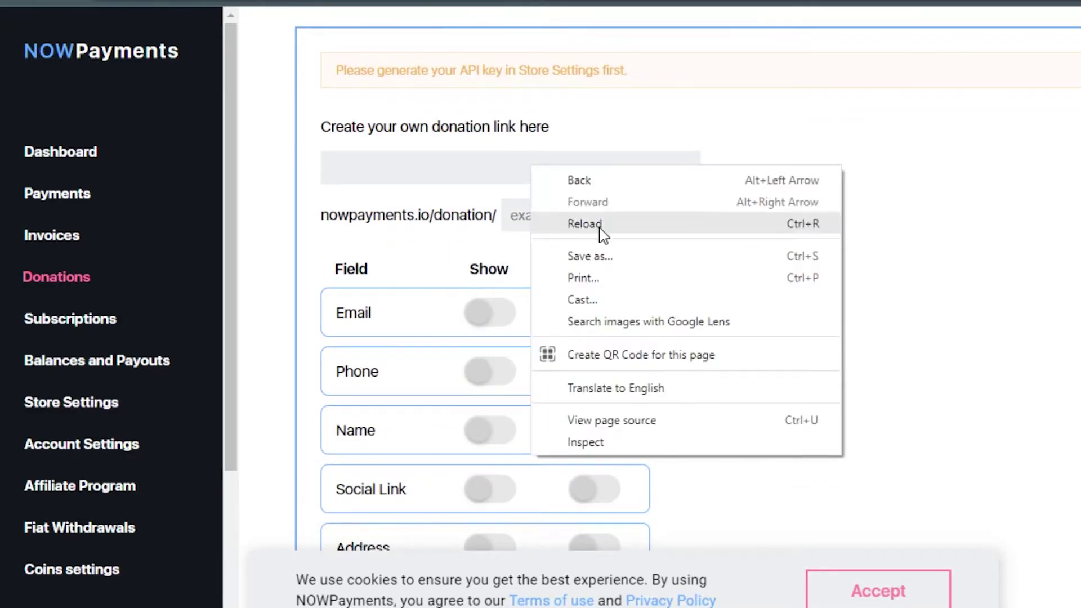
left_click(446, 168)
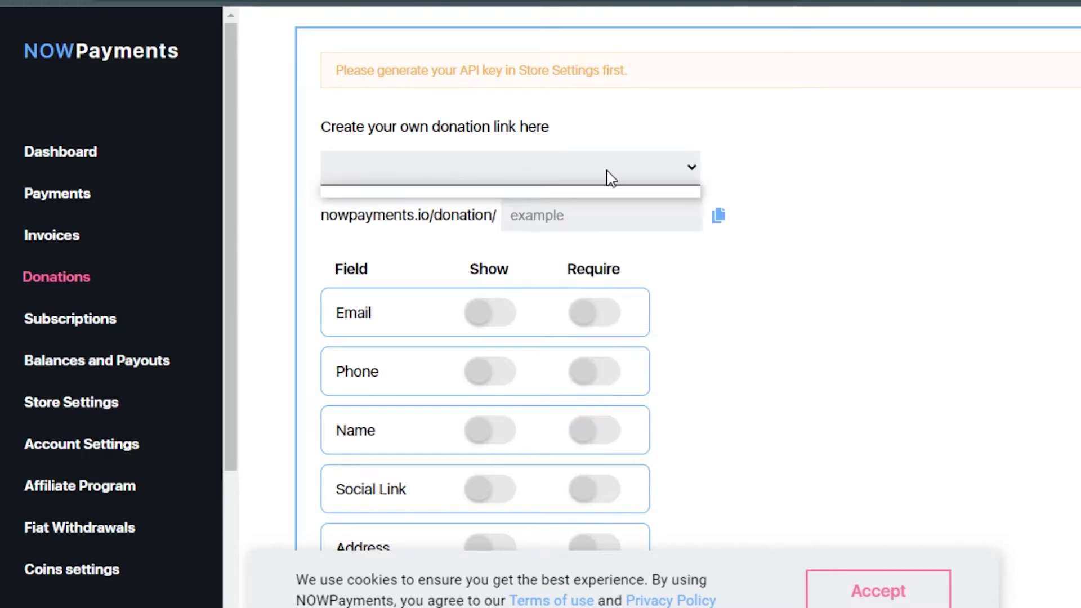
left_click(568, 168)
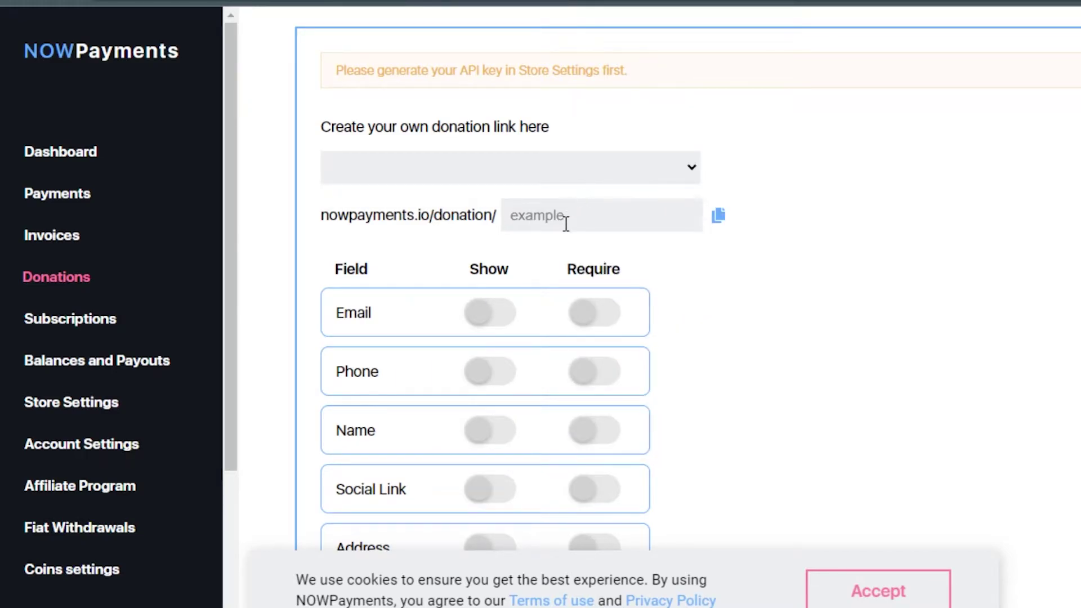
Step: Paste WixDigitalExplain as the nowpayments.io/donation/ link name
right_click(549, 218)
left_click(546, 245)
type("WixDigitalExplain")
scroll(617, 158, "up", 1)
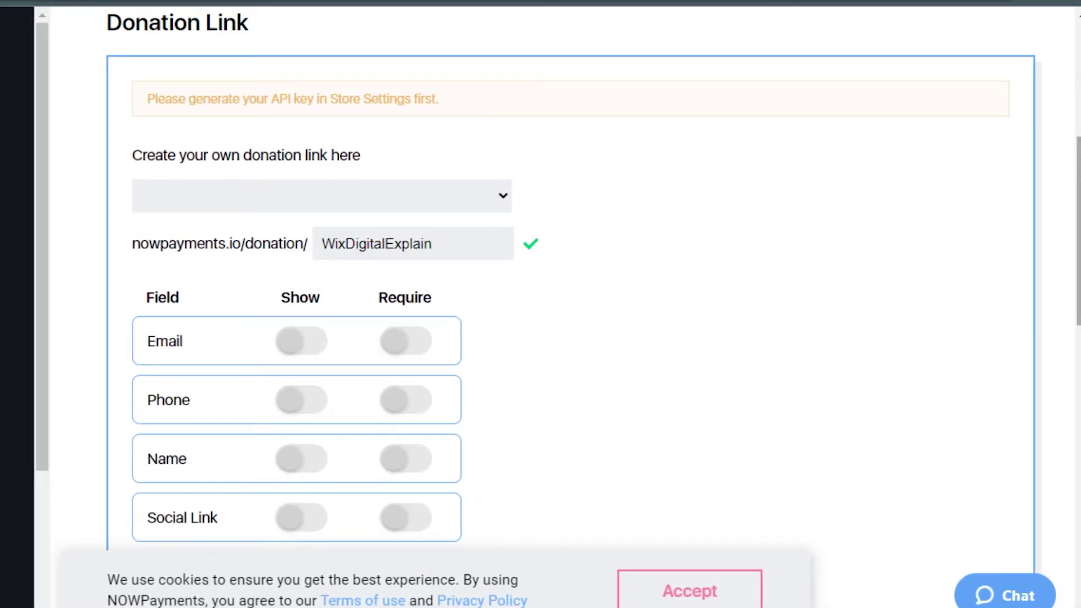
Step: Choose the Black donation button style after briefly trying White
scroll(563, 303, "down", 8)
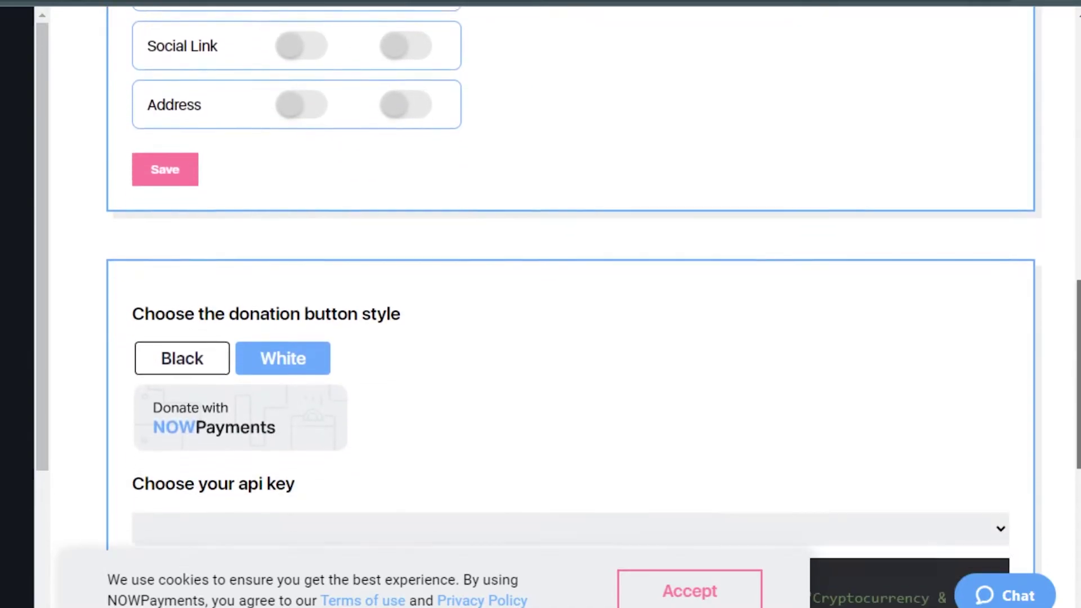
scroll(563, 304, "up", 9)
scroll(563, 304, "down", 10)
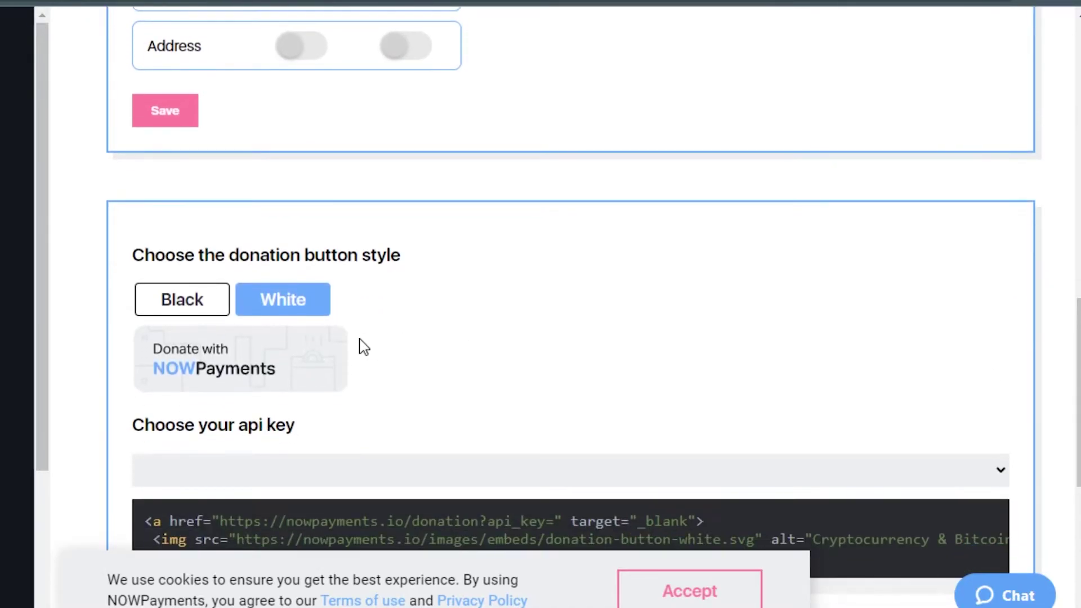
left_click(210, 307)
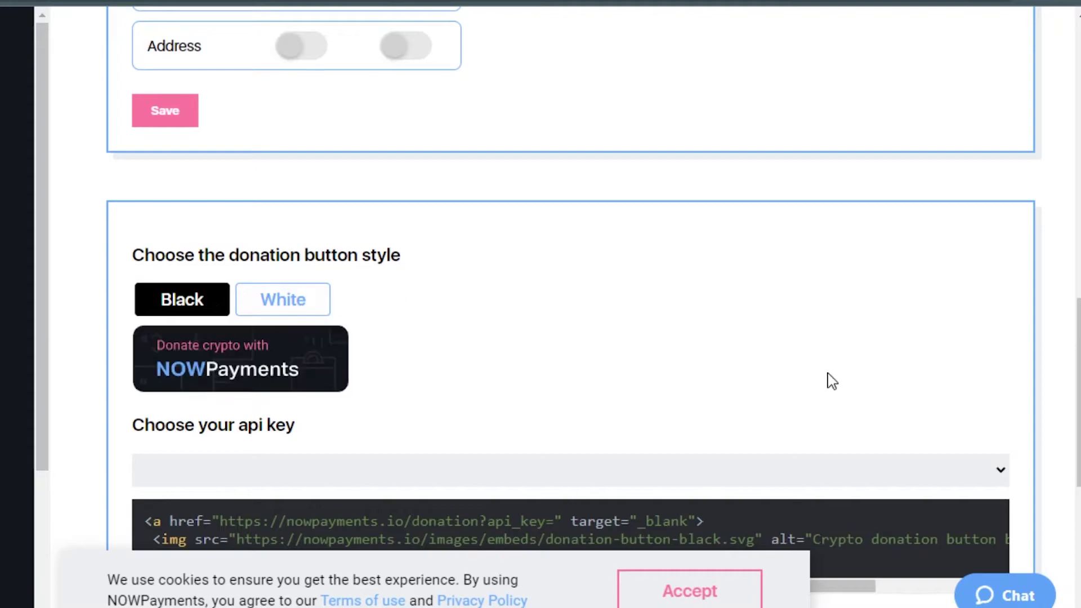
scroll(1076, 394, "down", 3)
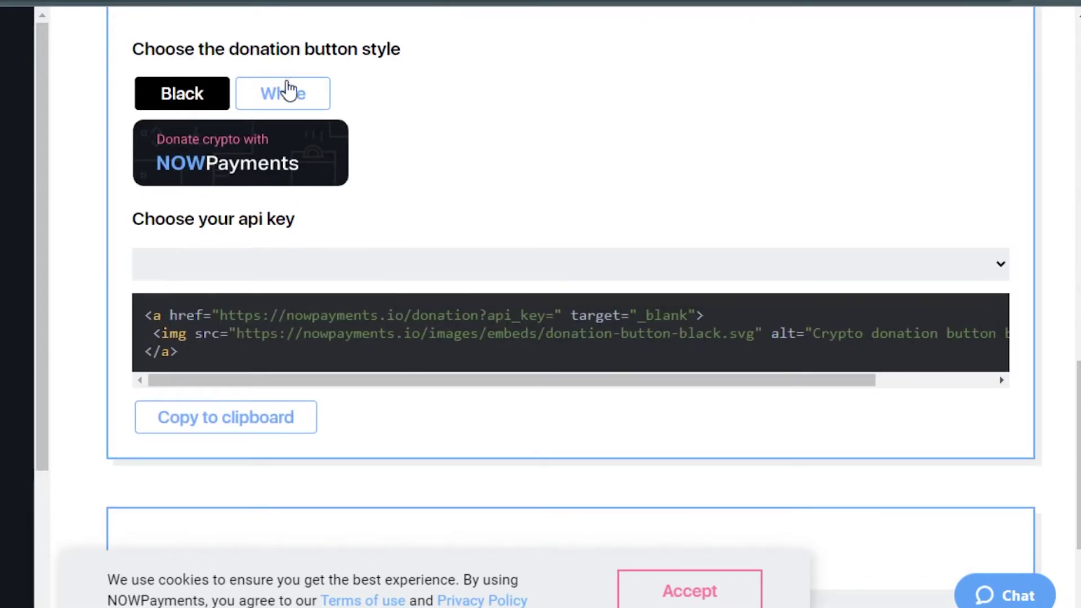
left_click(283, 90)
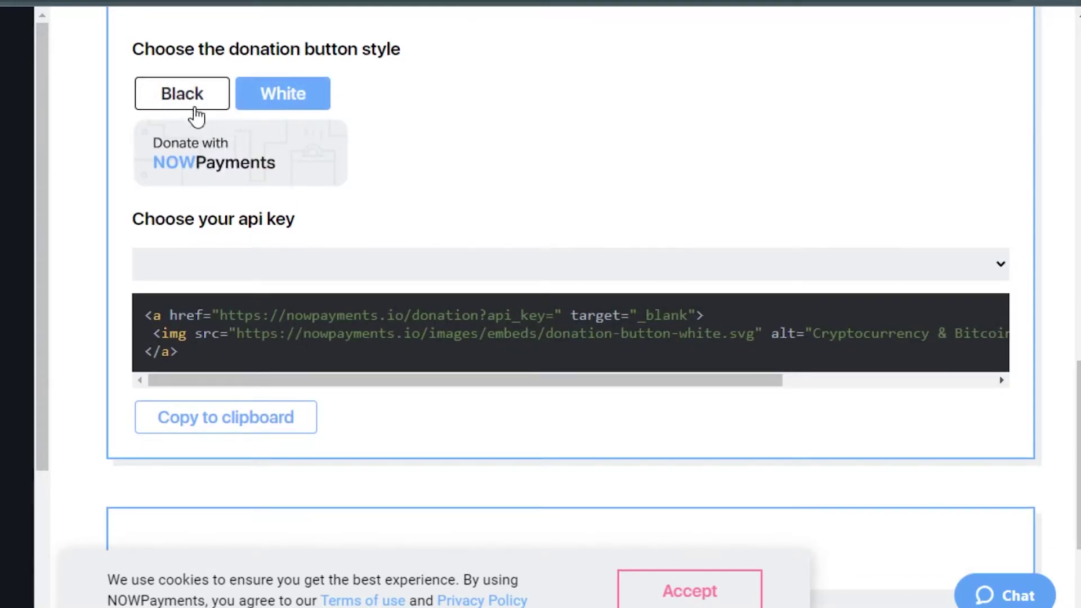
left_click(191, 104)
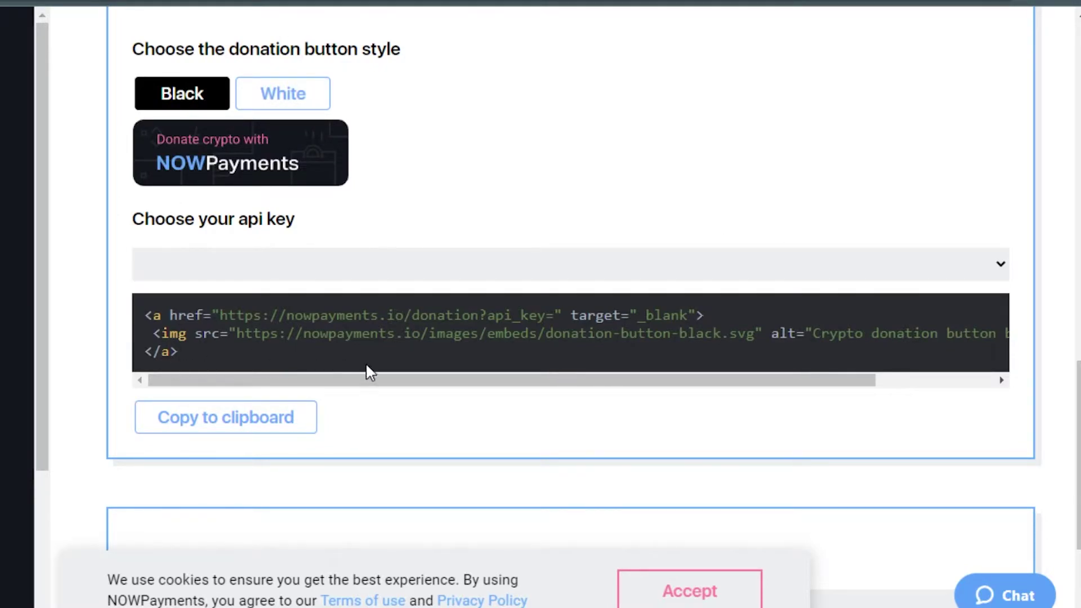
Step: Copy the black button's HTML embed code to the clipboard
left_click_drag(394, 376, 299, 381)
left_click(198, 423)
left_click(219, 428)
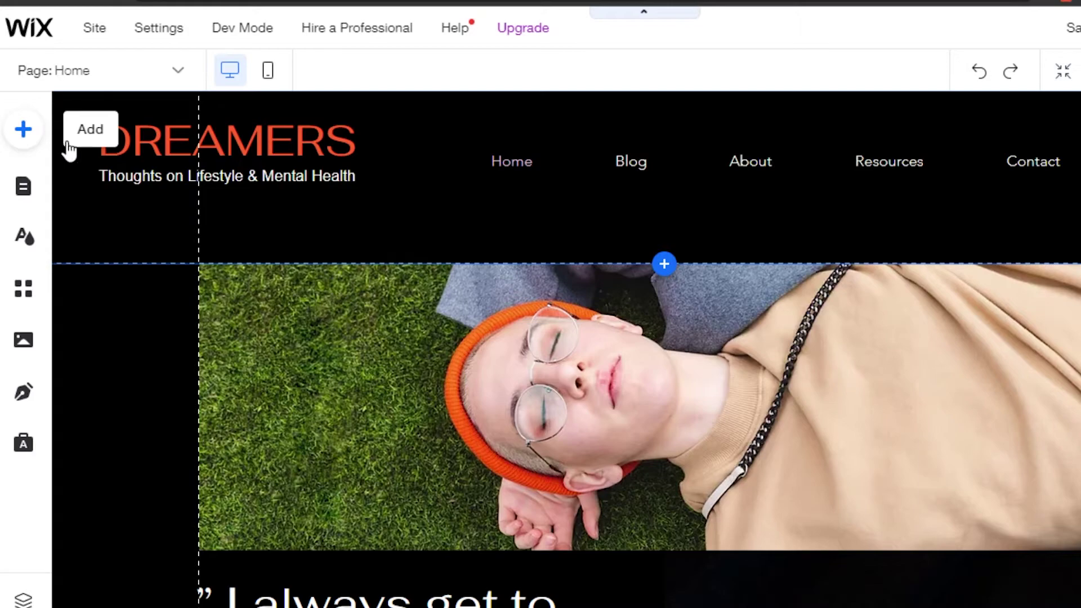
Step: Add an Embed a widget HTML element from Custom Embeds onto the Home page
left_click(106, 126)
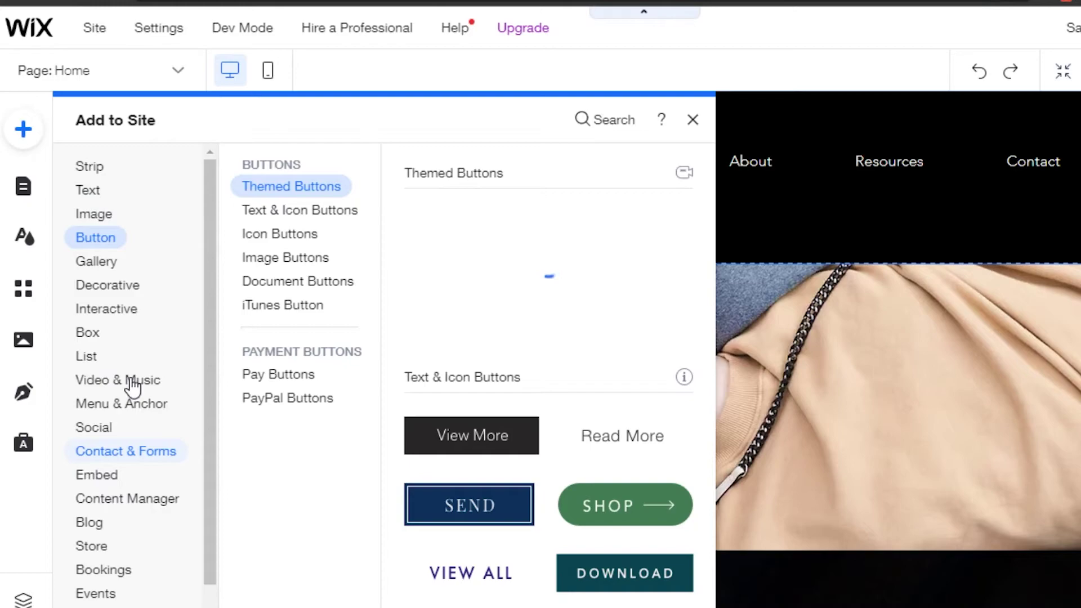
left_click(120, 480)
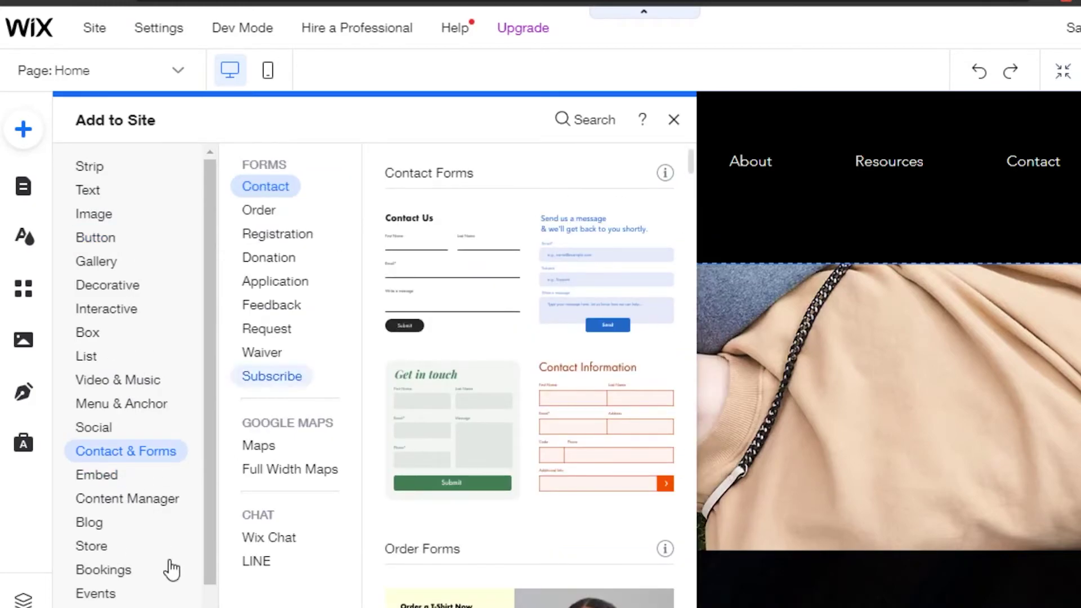
left_click(90, 522)
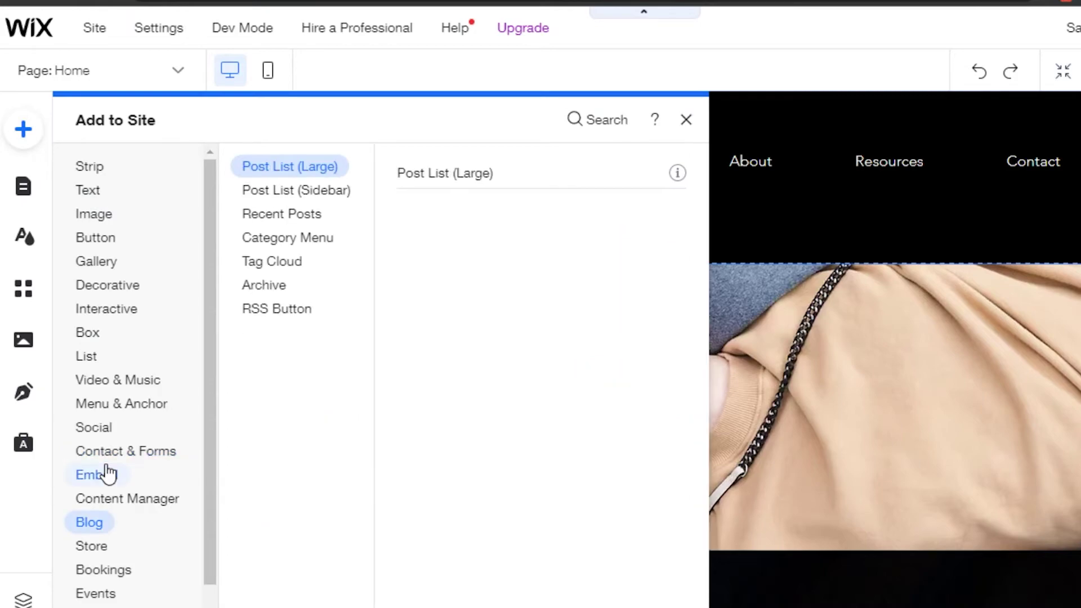
left_click(108, 475)
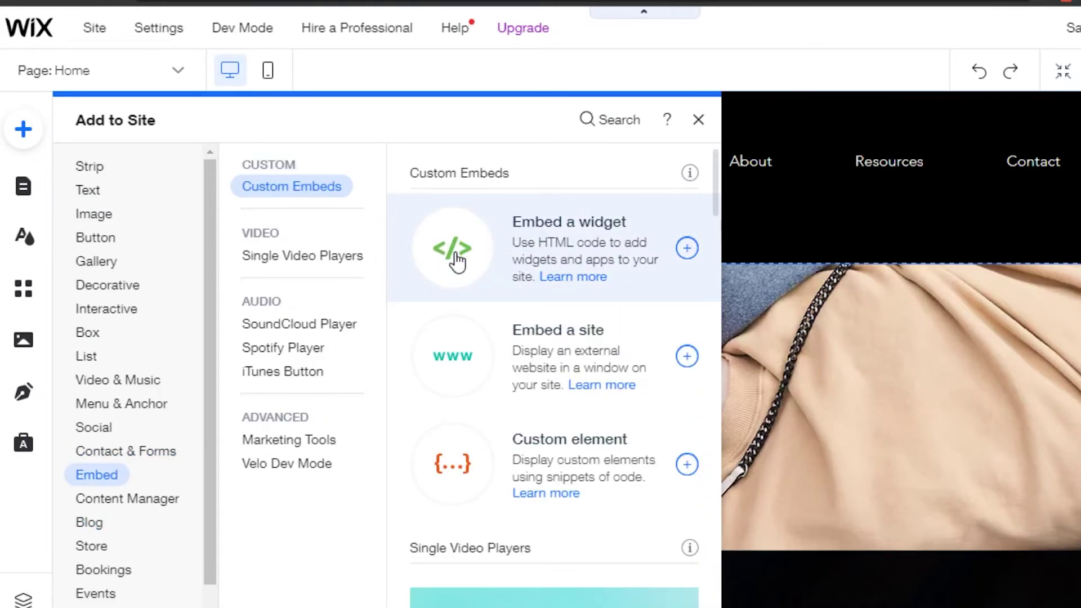
left_click(456, 260)
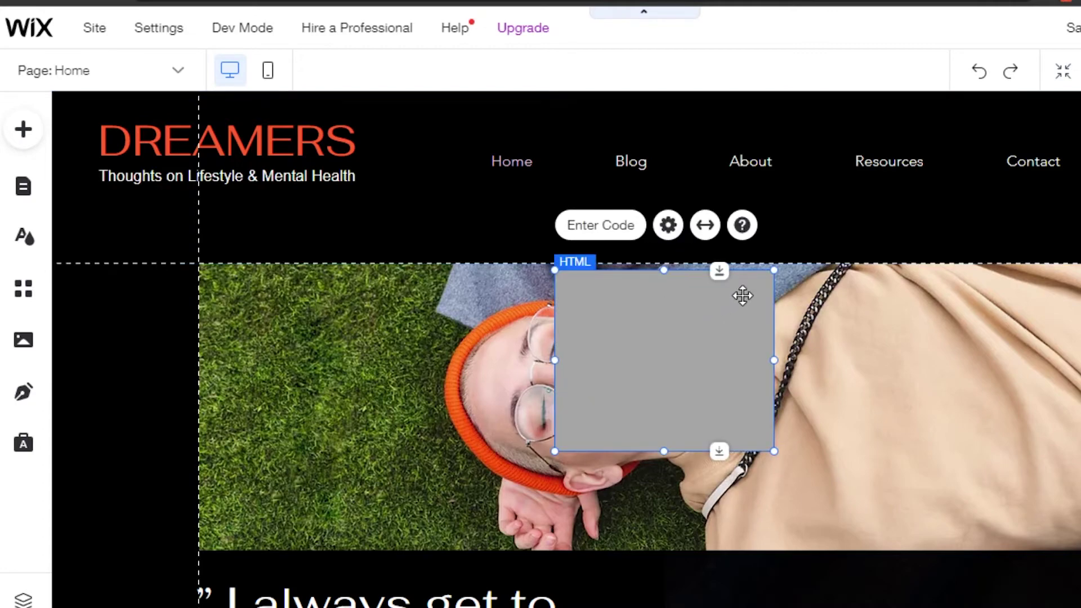
Step: Place the HTML box at the hero's upper left and paste in the NOWPayments button code
left_click_drag(869, 276, 340, 253)
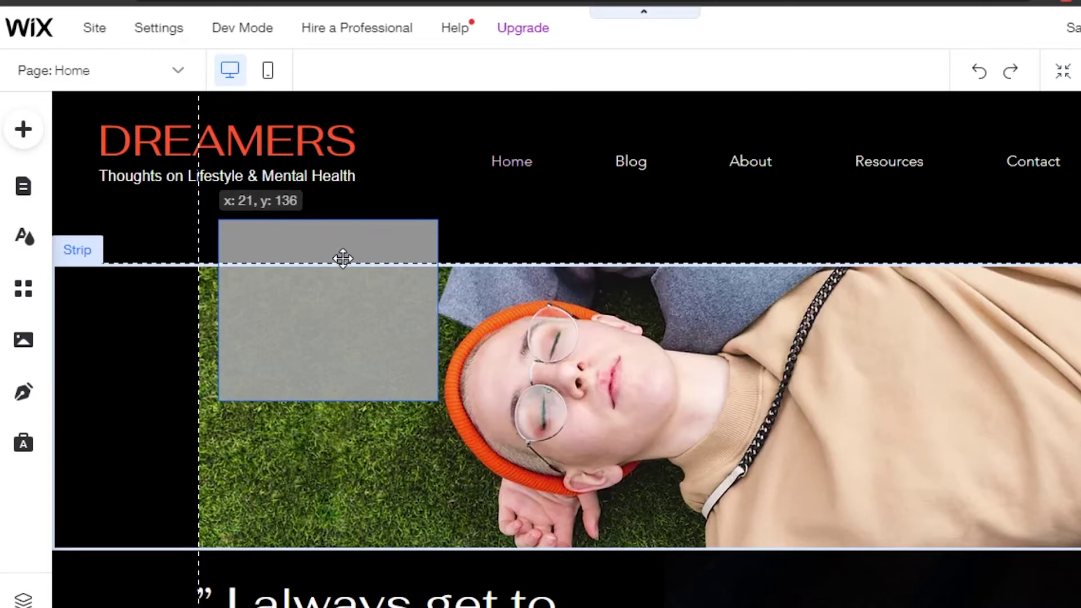
left_click_drag(406, 254, 350, 254)
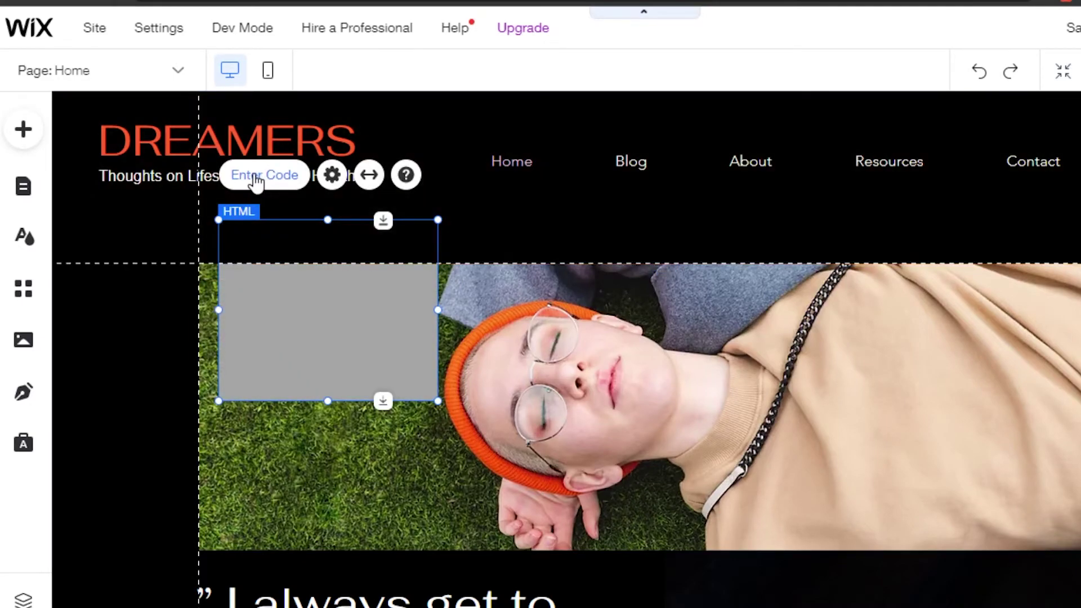
left_click(257, 179)
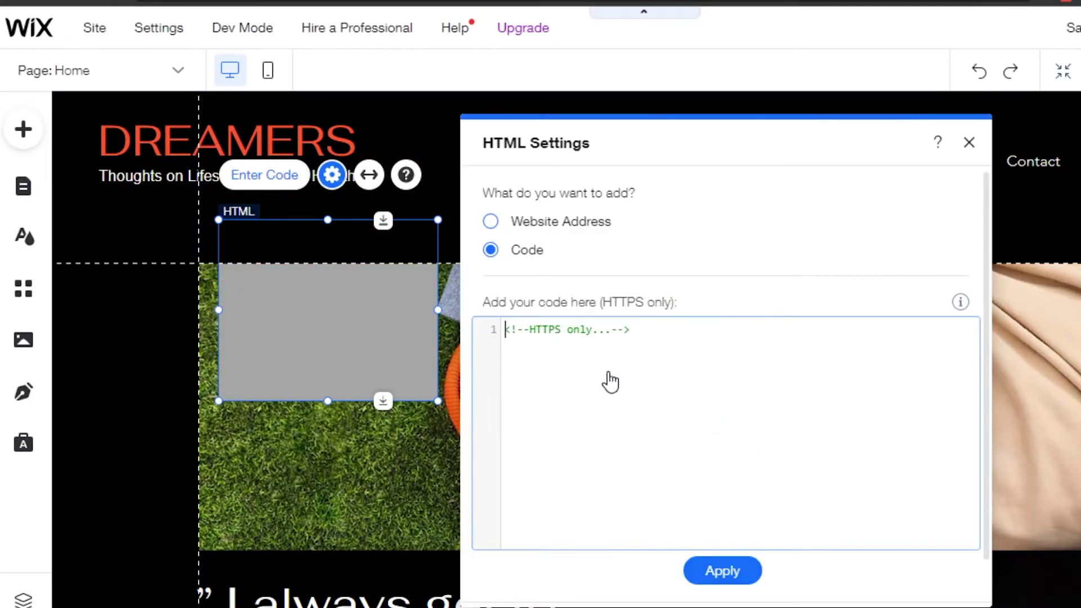
left_click(605, 381)
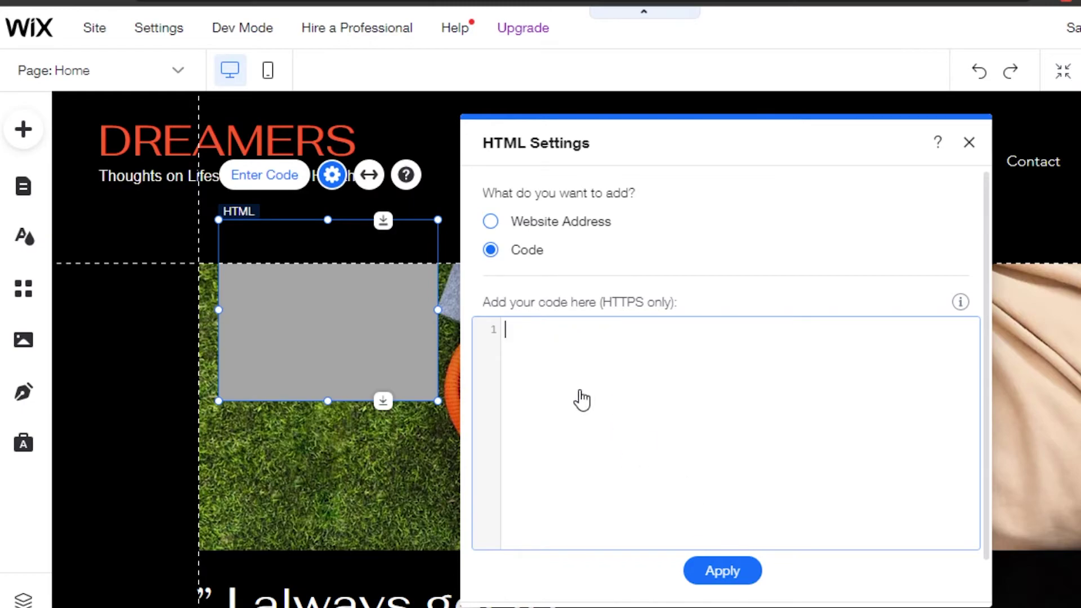
right_click(566, 360)
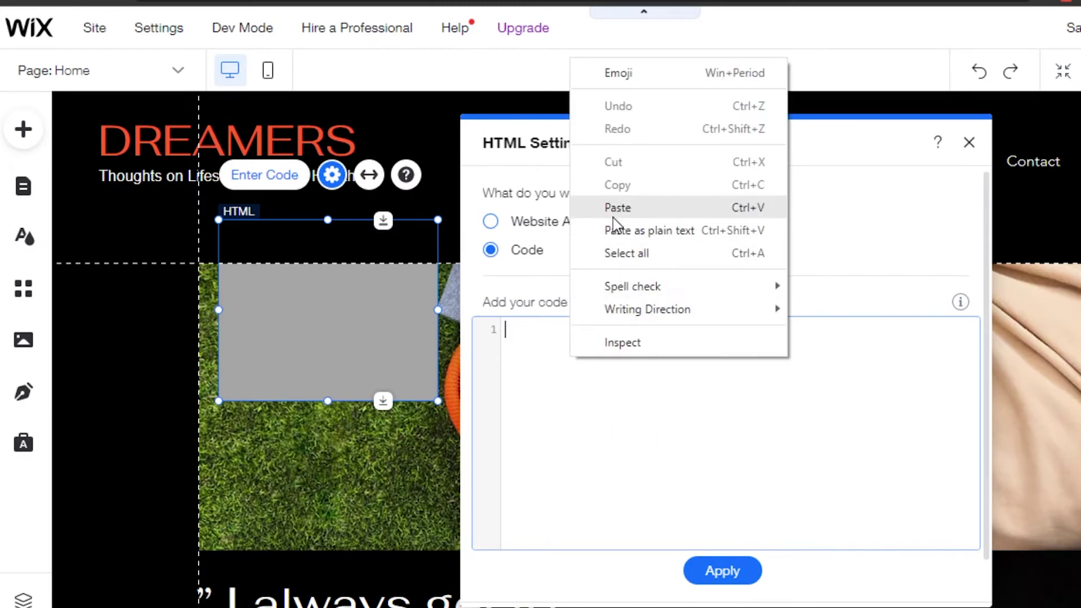
left_click(617, 208)
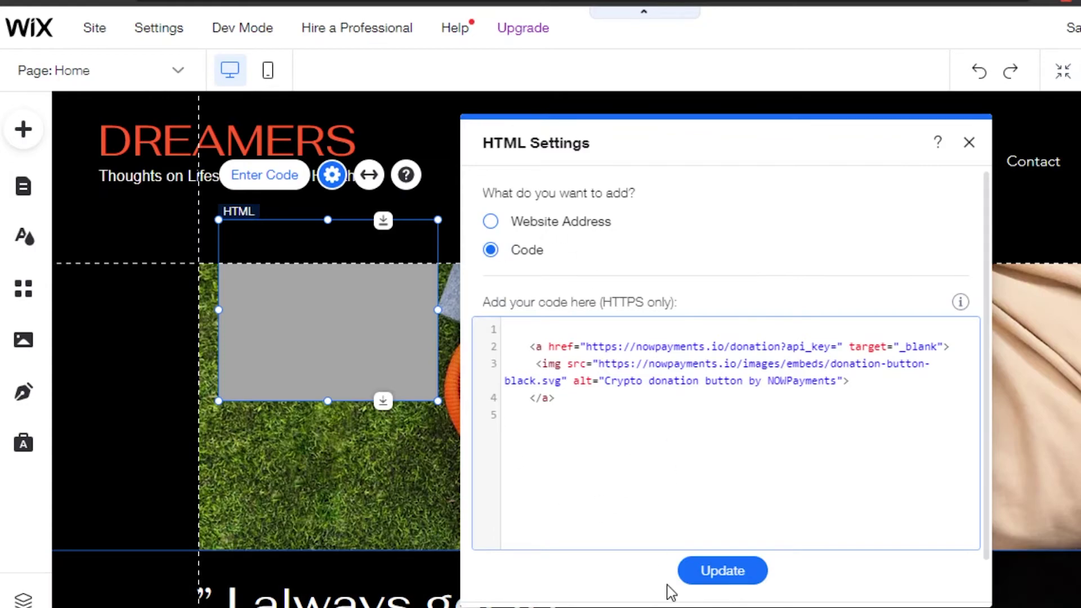
left_click(728, 578)
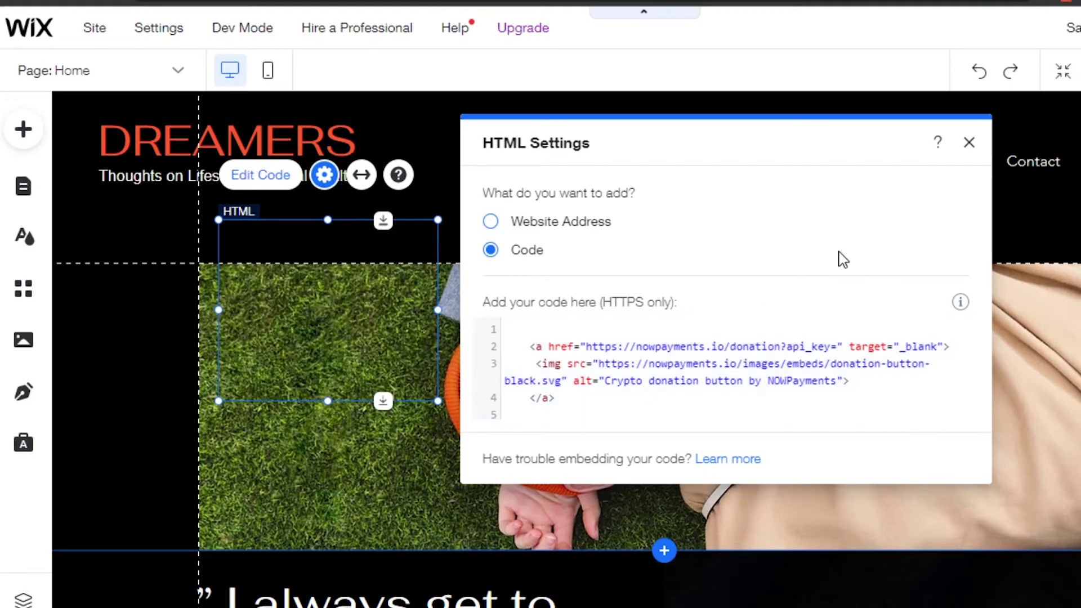
Step: Close the HTML Settings panel to show the embedded black donation button
left_click(969, 144)
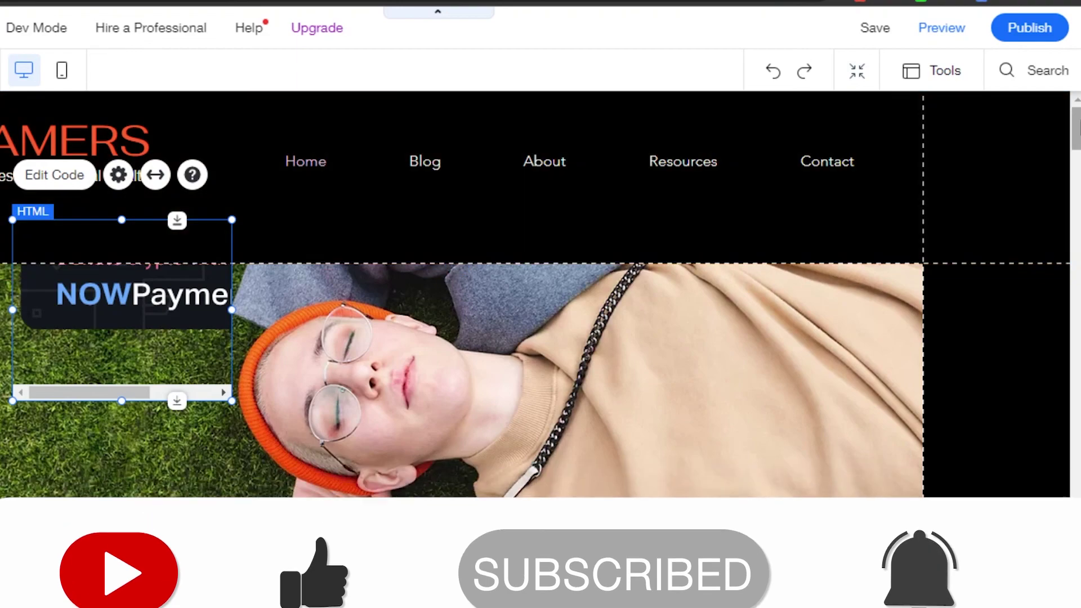
left_click_drag(1076, 129, 1076, 96)
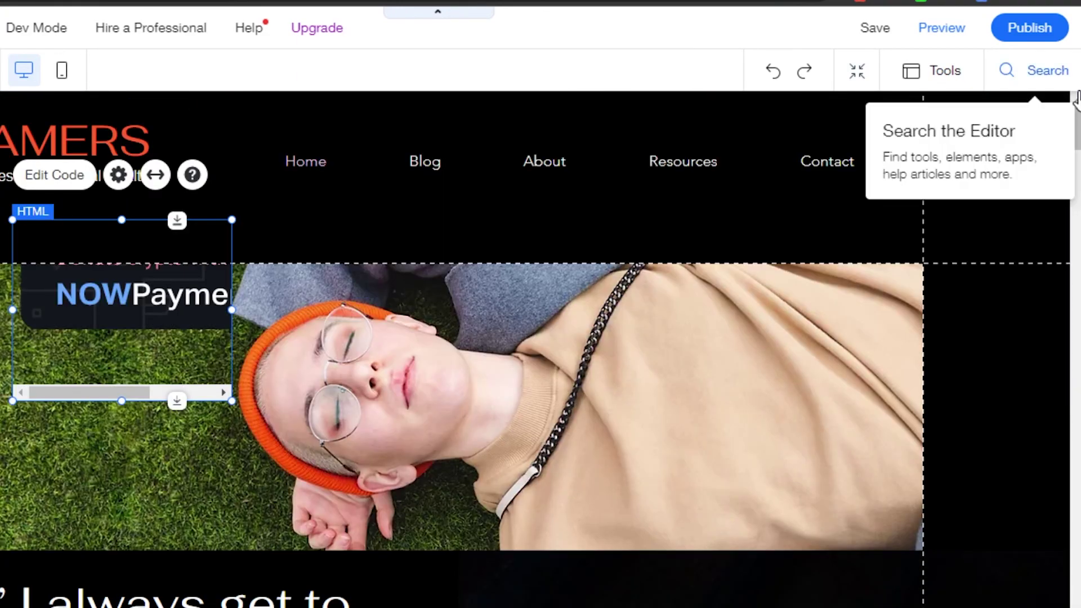